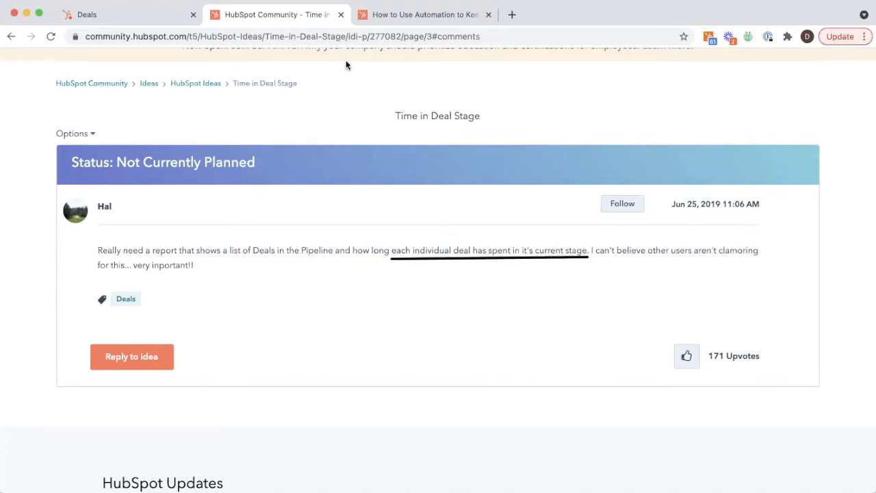
- Read the Time in Deal Stage idea, its HubSpot updates and the comments with workarounds, then switch to the related automation article
{"action": "mouse_move", "coordinate": [671, 321]}
{"action": "left_mouse_down"}
{"action": "mouse_move", "coordinate": [768, 394]}
{"action": "mouse_move", "coordinate": [788, 398]}
{"action": "left_mouse_up"}
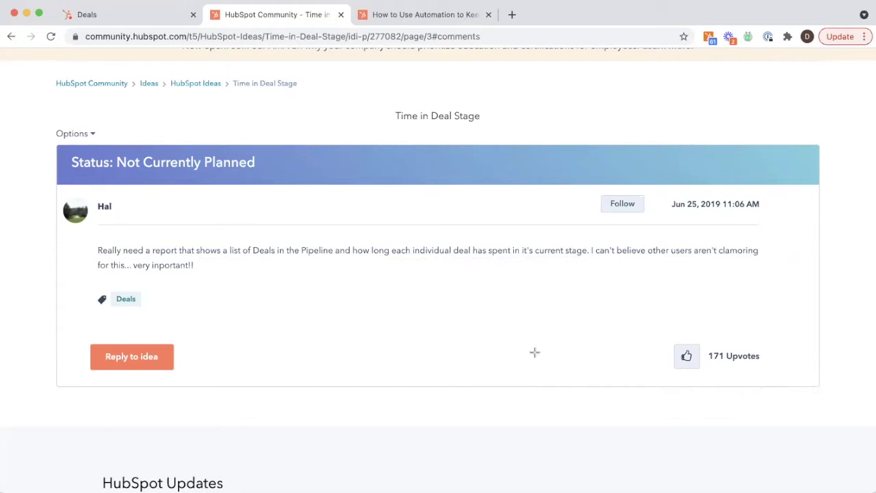
{"action": "scroll", "coordinate": [395, 313], "scroll_direction": "down", "scroll_amount": 10}
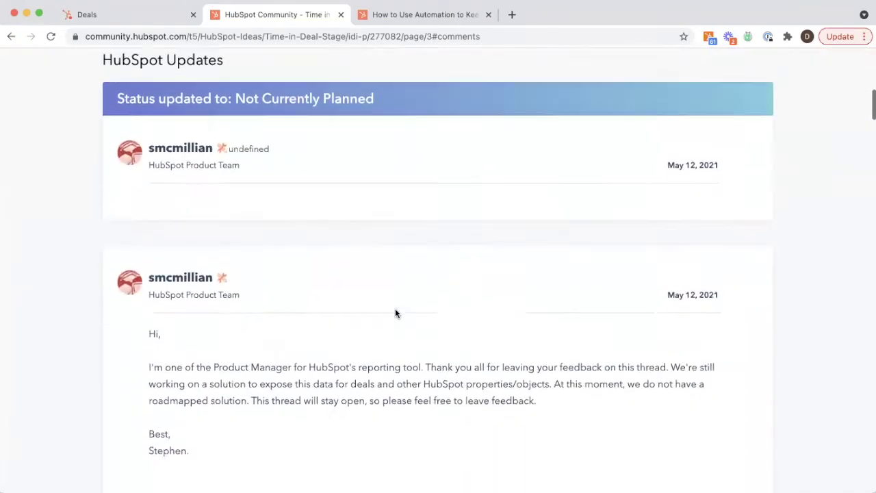
{"action": "scroll", "coordinate": [394, 313], "scroll_direction": "down", "scroll_amount": 20}
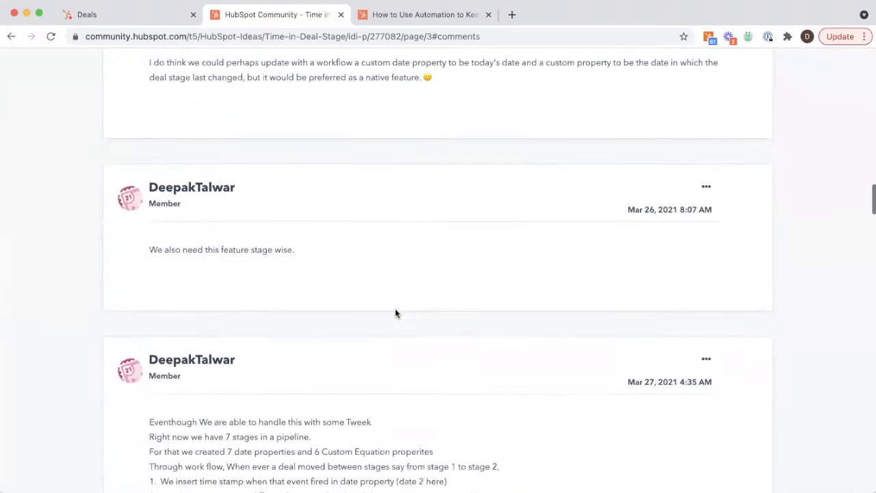
{"action": "scroll", "coordinate": [395, 312], "scroll_direction": "down", "scroll_amount": 1}
{"action": "scroll", "coordinate": [394, 313], "scroll_direction": "up", "scroll_amount": 1}
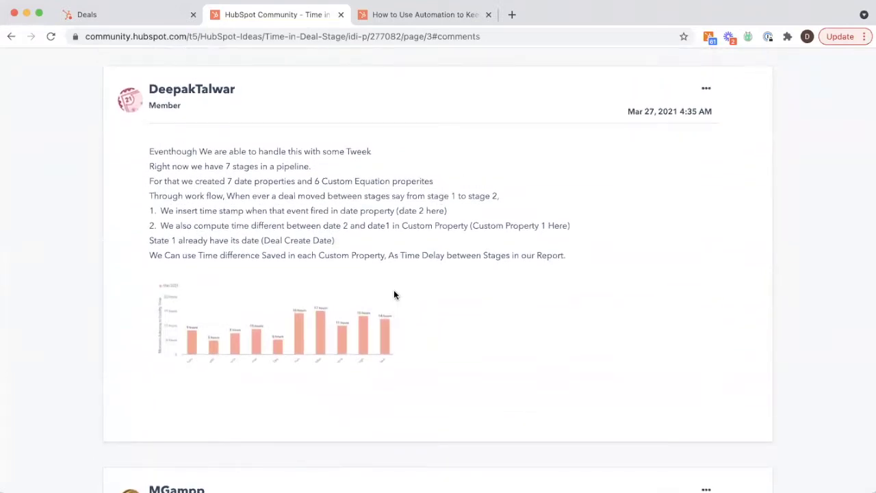
{"action": "left_click", "coordinate": [416, 14]}
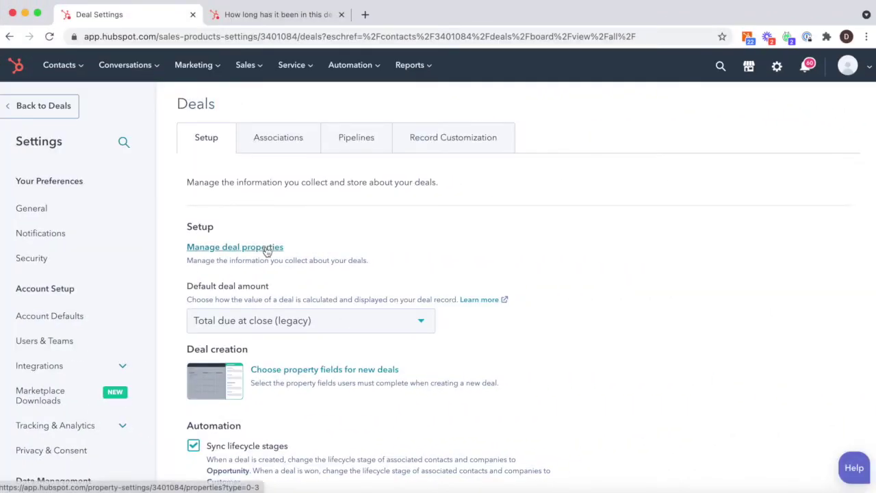
- Search the deal properties for "enter" and open the Entered deal stage at property to check its field type
{"action": "left_click", "coordinate": [267, 249]}
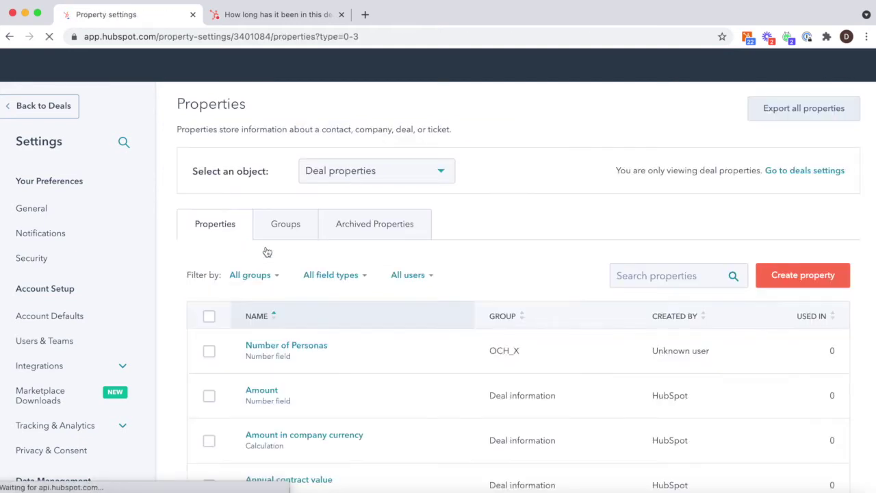
{"action": "left_click", "coordinate": [627, 277]}
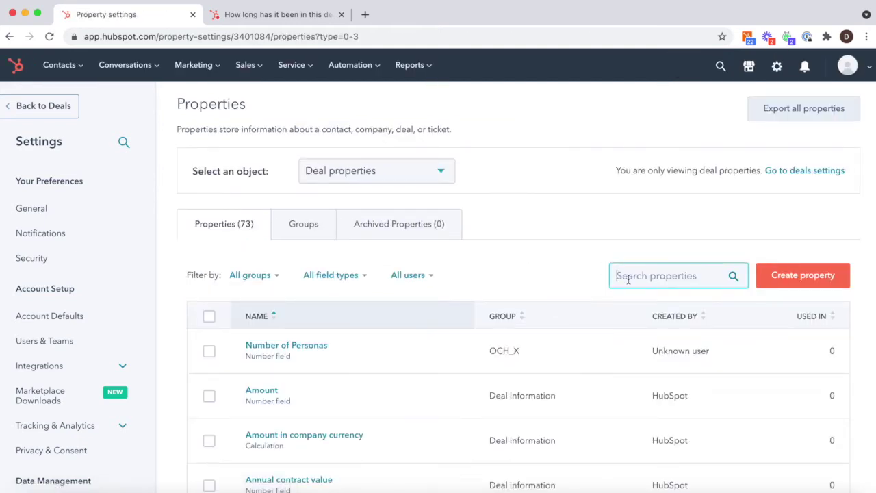
{"action": "type", "text": "enter"}
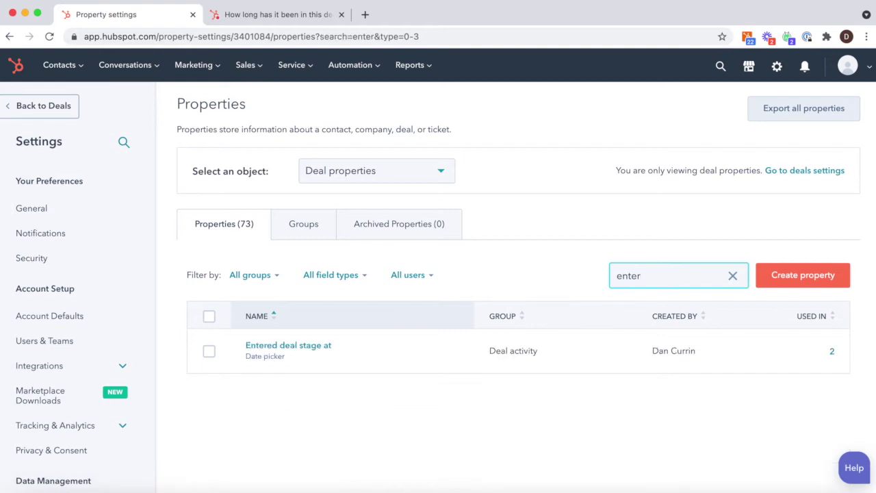
{"action": "mouse_move", "coordinate": [342, 352]}
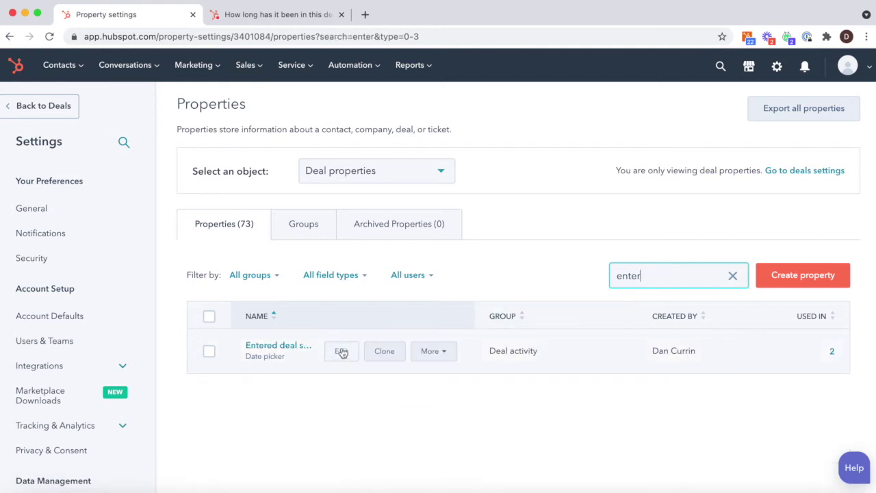
{"action": "left_click", "coordinate": [282, 350]}
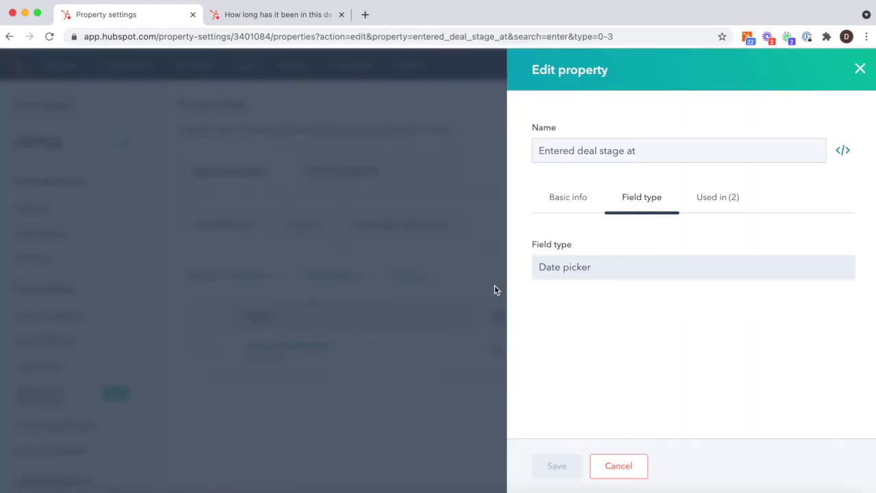
{"action": "mouse_move", "coordinate": [620, 257]}
{"action": "mouse_move", "coordinate": [641, 272]}
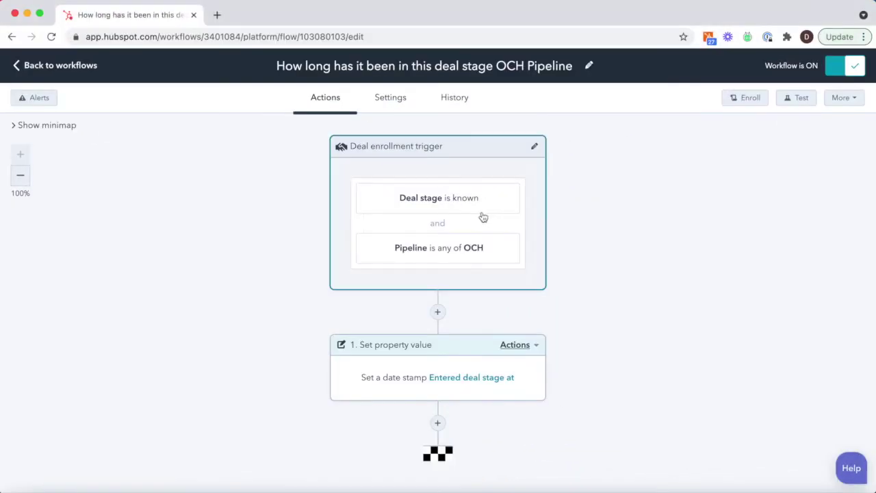
- Review the OCH pipeline workflow's enrollment triggers, its date stamp action and its re-enrollment settings
{"action": "left_click", "coordinate": [482, 216]}
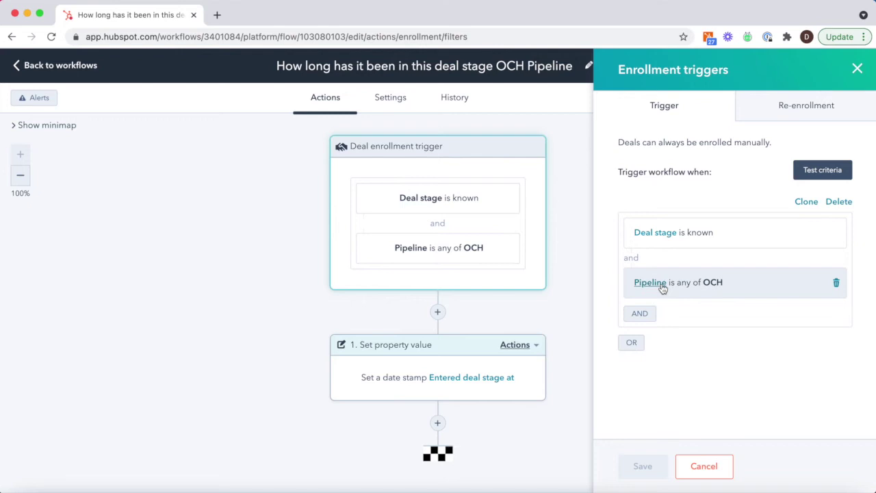
{"action": "left_click", "coordinate": [515, 381]}
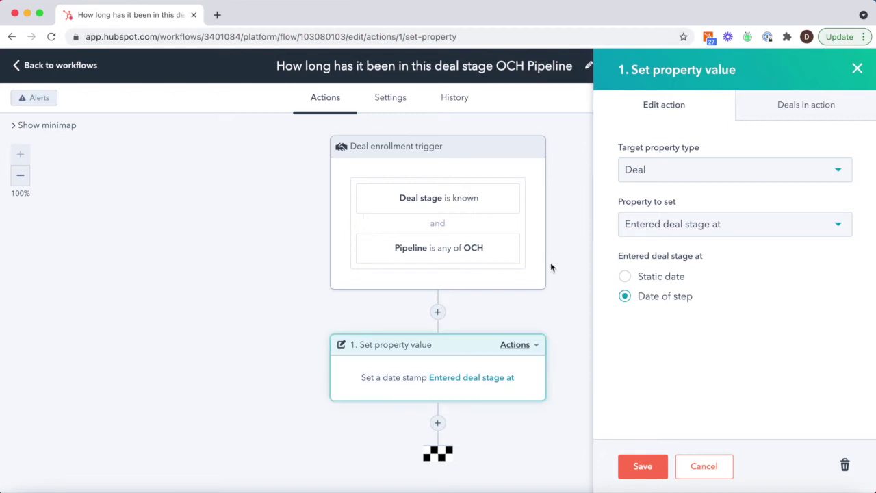
{"action": "left_click", "coordinate": [531, 219]}
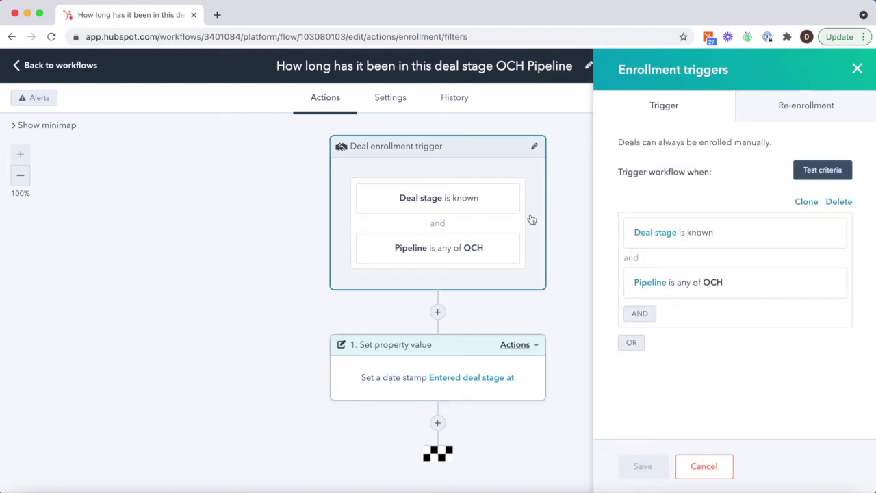
{"action": "left_click", "coordinate": [816, 111]}
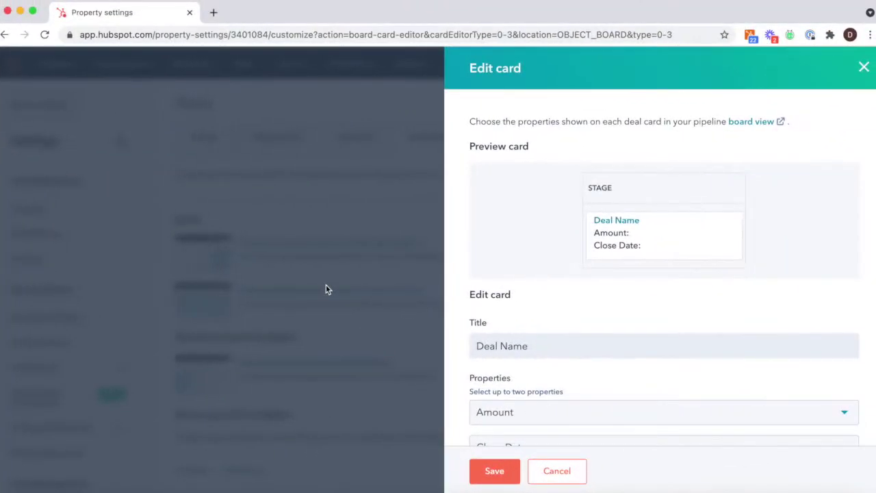
- Replace the Close Date property on the board-view deal card with Entered deal stage at and save the card
{"action": "scroll", "coordinate": [528, 386], "scroll_direction": "down", "scroll_amount": 2}
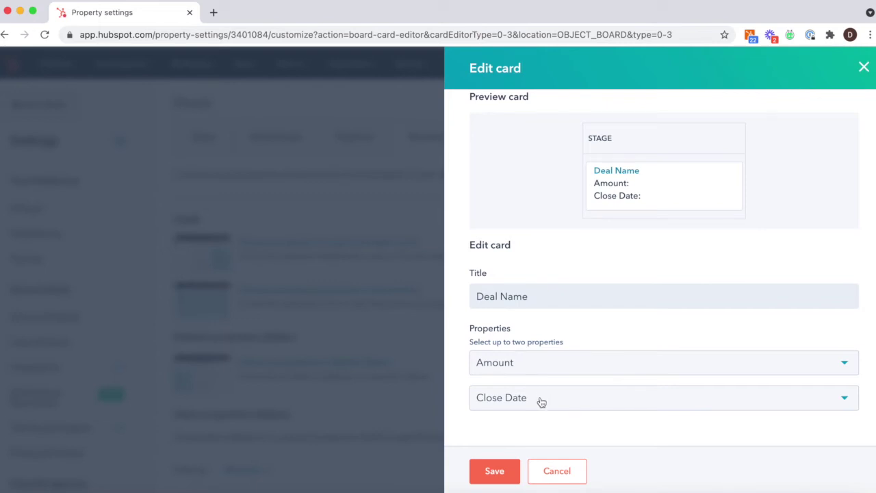
{"action": "left_click", "coordinate": [541, 401]}
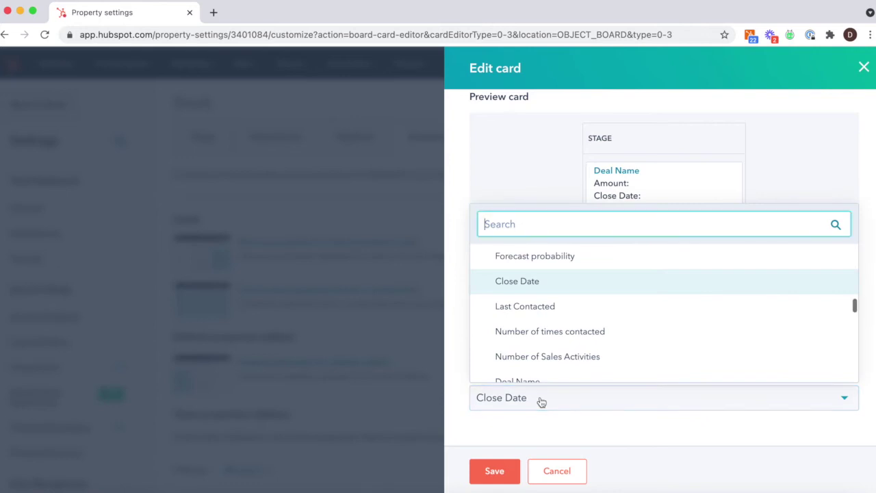
{"action": "type", "text": "enter"}
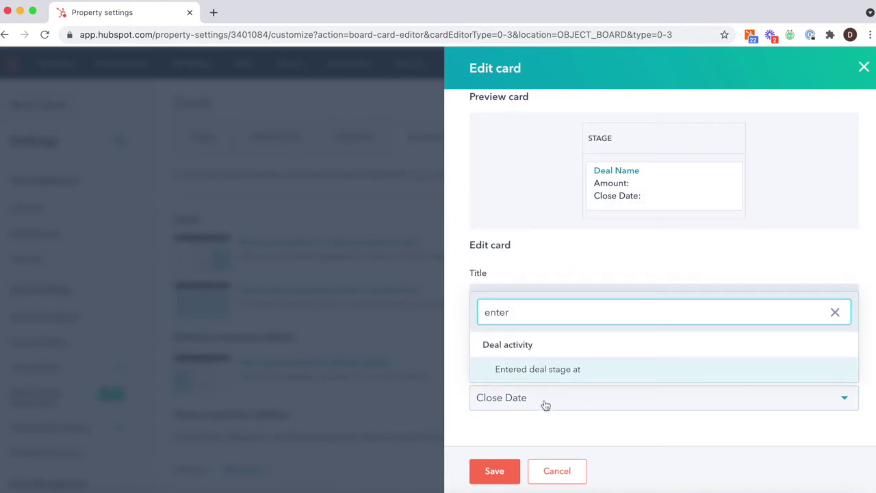
{"action": "left_click", "coordinate": [553, 375]}
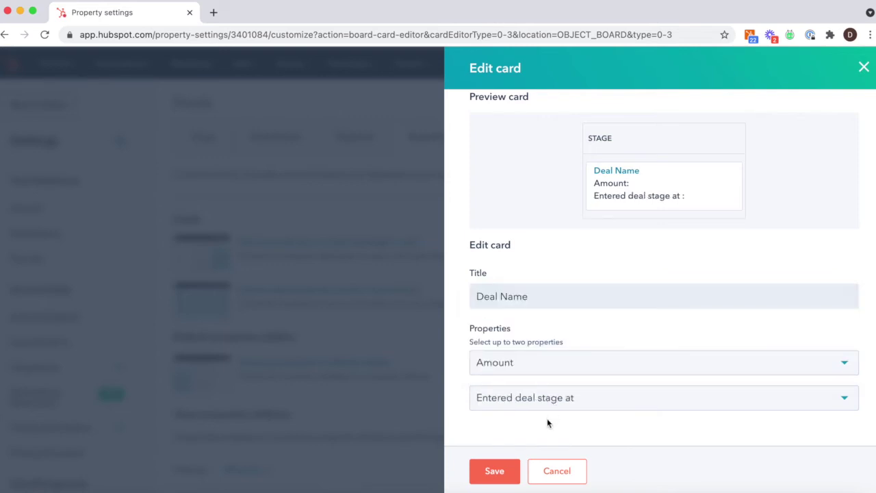
{"action": "left_click", "coordinate": [509, 479]}
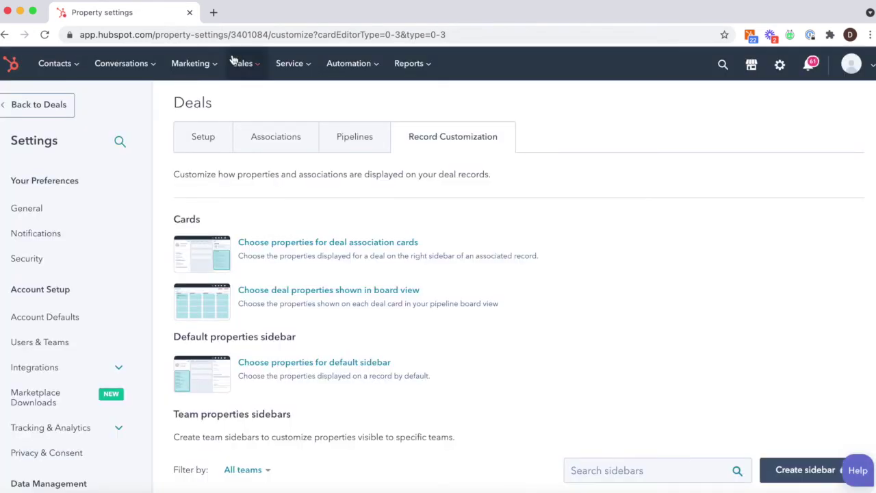
- Open the deals board and filter the OCH pipeline by Entered deal stage at is This quarter
{"action": "left_click", "coordinate": [246, 68]}
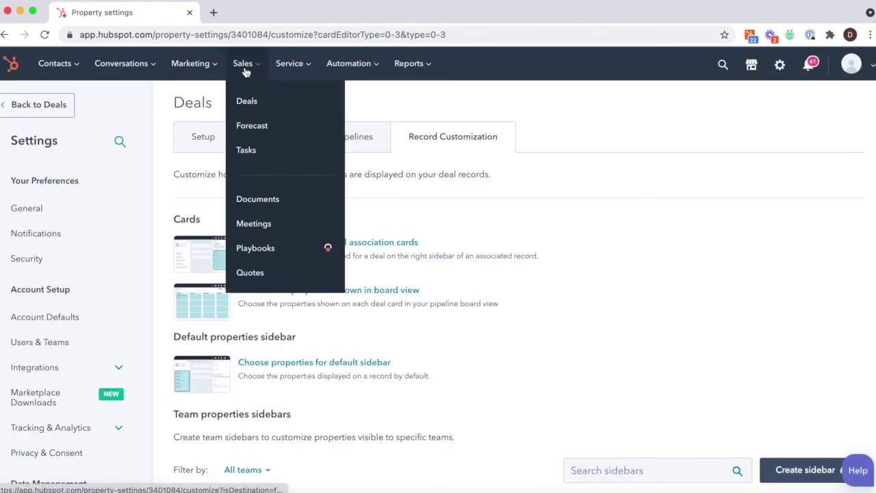
{"action": "left_click", "coordinate": [253, 104]}
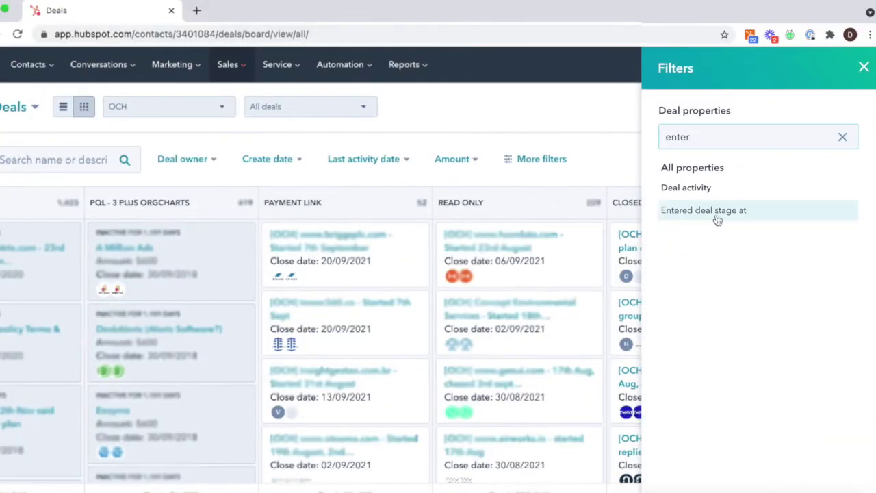
{"action": "left_click", "coordinate": [716, 215]}
{"action": "left_click", "coordinate": [784, 189]}
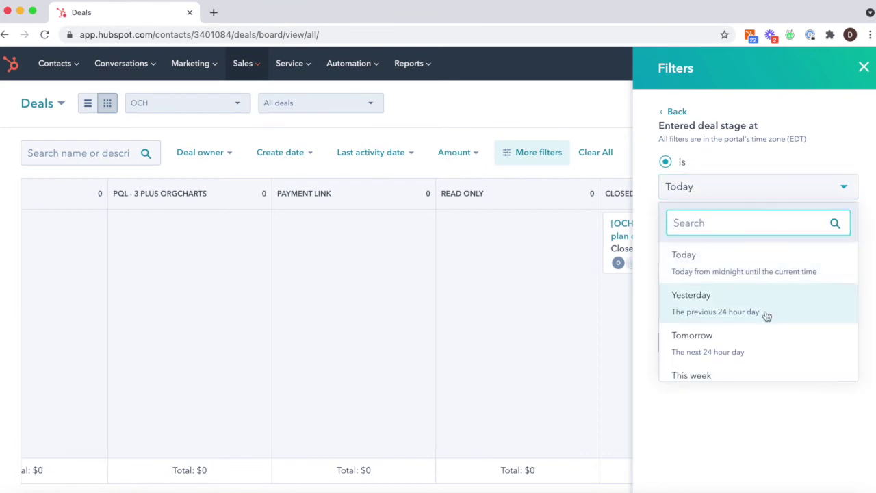
{"action": "scroll", "coordinate": [764, 315], "scroll_direction": "down", "scroll_amount": 5}
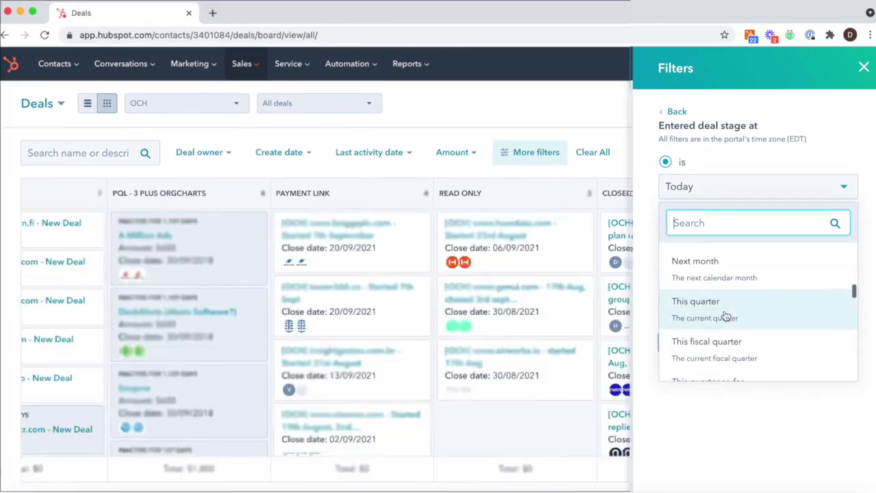
{"action": "left_click", "coordinate": [705, 311]}
- Change the Entered deal stage at filter's date range to Last quarter
{"action": "left_click", "coordinate": [764, 191]}
{"action": "scroll", "coordinate": [766, 316], "scroll_direction": "down", "scroll_amount": 2}
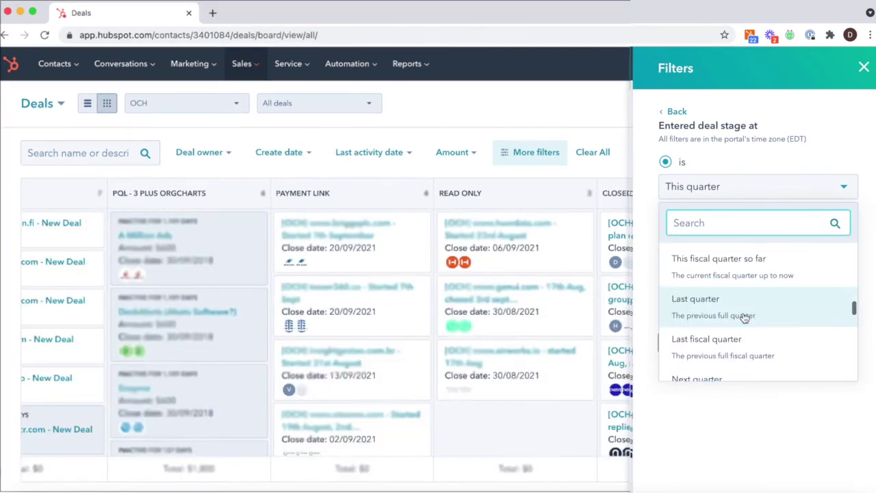
{"action": "left_click", "coordinate": [743, 314]}
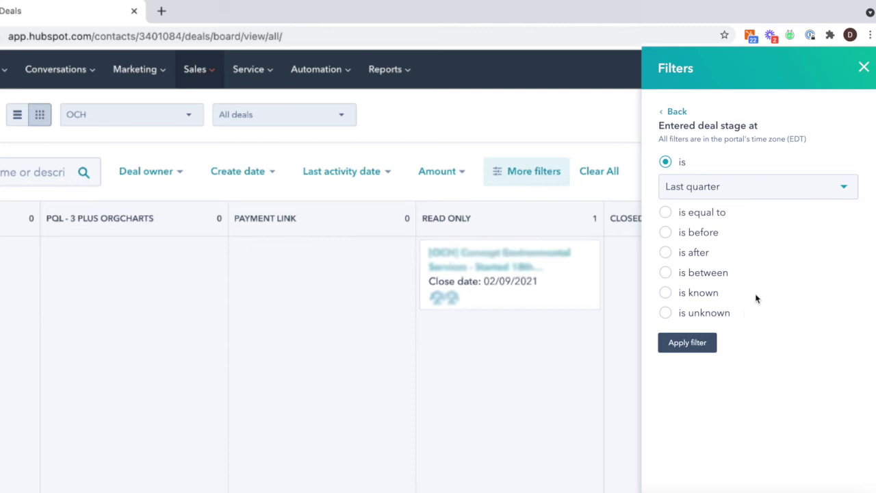
- Look through the year-based and rolling-day date ranges offered for the Entered deal stage at filter
{"action": "left_click", "coordinate": [818, 189]}
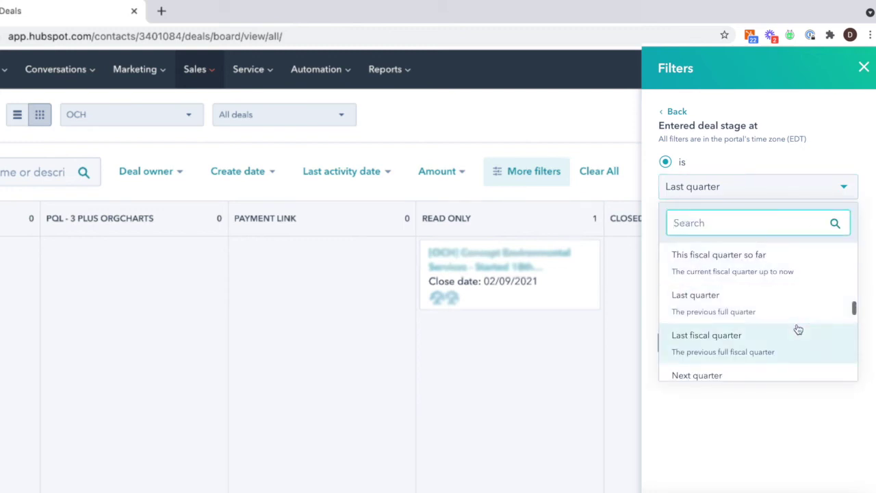
{"action": "scroll", "coordinate": [797, 330], "scroll_direction": "down", "scroll_amount": 2}
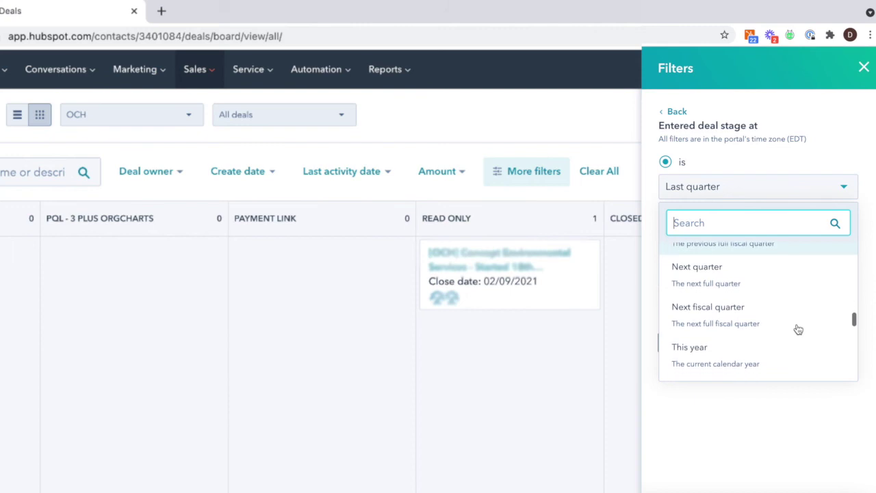
{"action": "scroll", "coordinate": [797, 330], "scroll_direction": "down", "scroll_amount": 3}
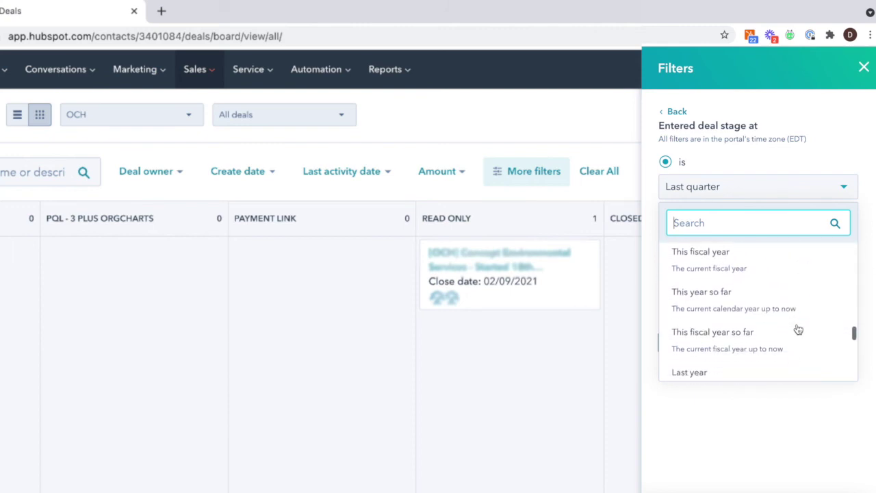
{"action": "scroll", "coordinate": [798, 330], "scroll_direction": "down", "scroll_amount": 5}
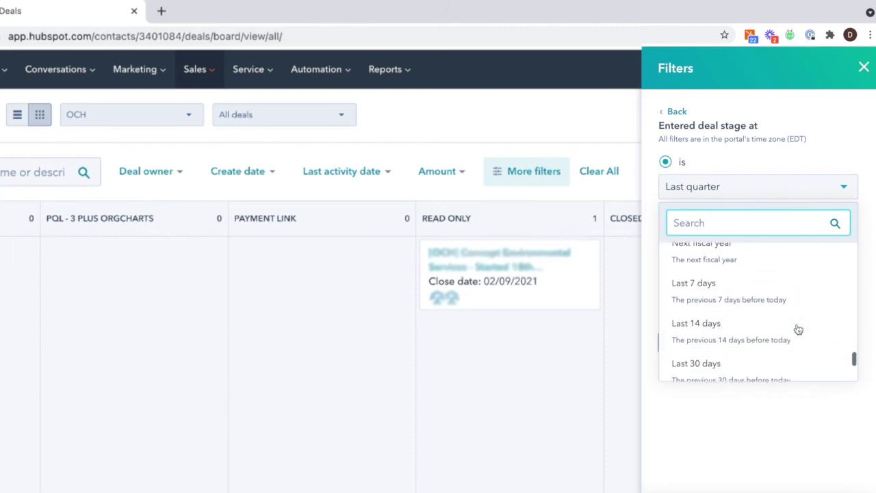
{"action": "scroll", "coordinate": [798, 329], "scroll_direction": "down", "scroll_amount": 1}
{"action": "scroll", "coordinate": [797, 330], "scroll_direction": "up", "scroll_amount": 2}
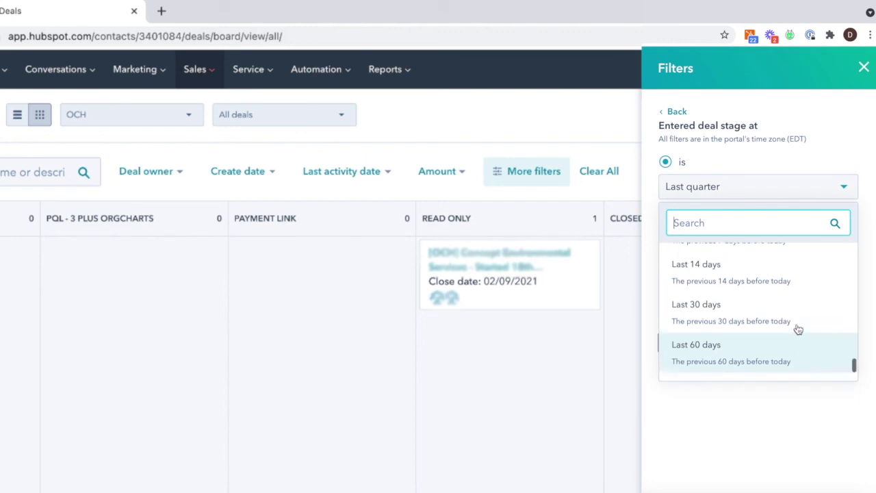
{"action": "scroll", "coordinate": [798, 329], "scroll_direction": "up", "scroll_amount": 1}
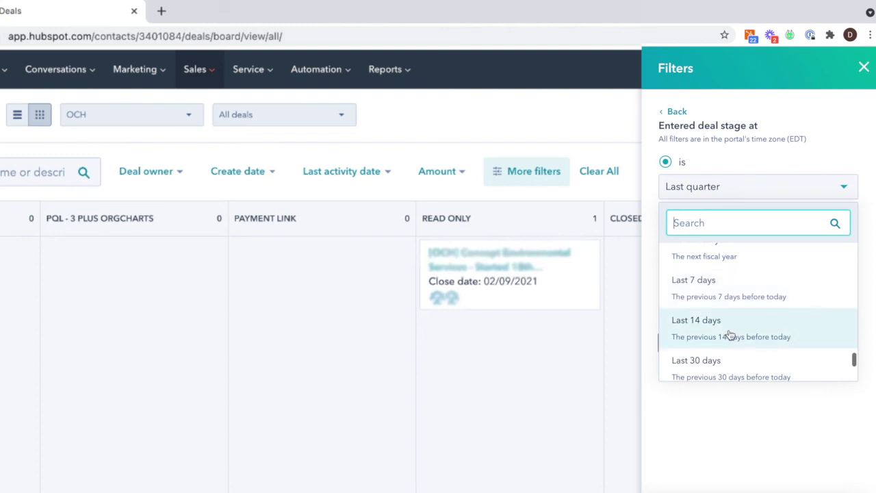
{"action": "scroll", "coordinate": [730, 334], "scroll_direction": "down", "scroll_amount": 3}
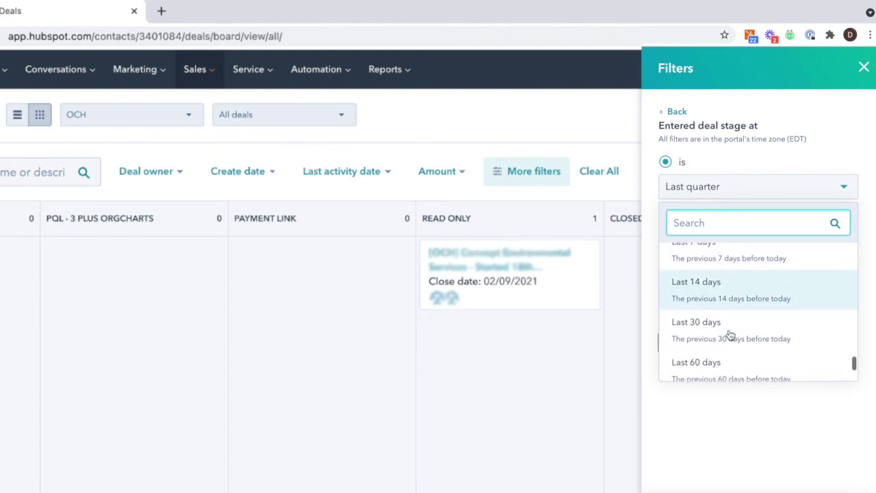
{"action": "scroll", "coordinate": [730, 334], "scroll_direction": "down", "scroll_amount": 3}
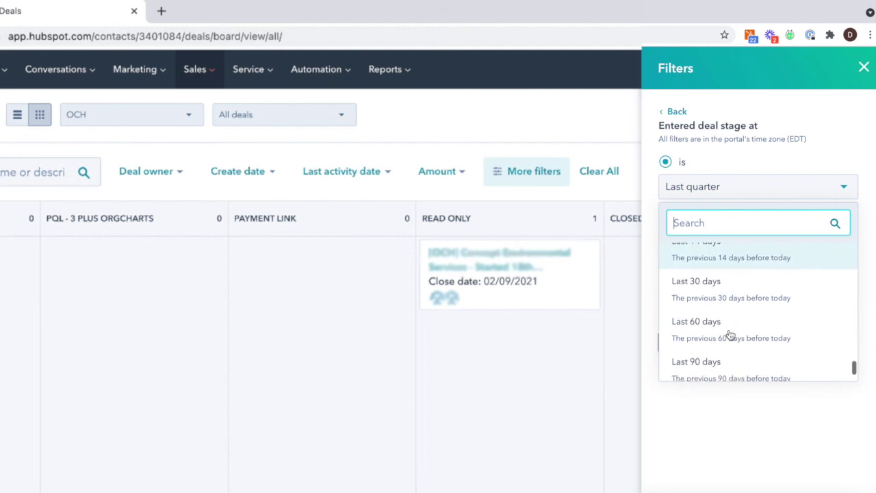
{"action": "scroll", "coordinate": [730, 333], "scroll_direction": "down", "scroll_amount": 2}
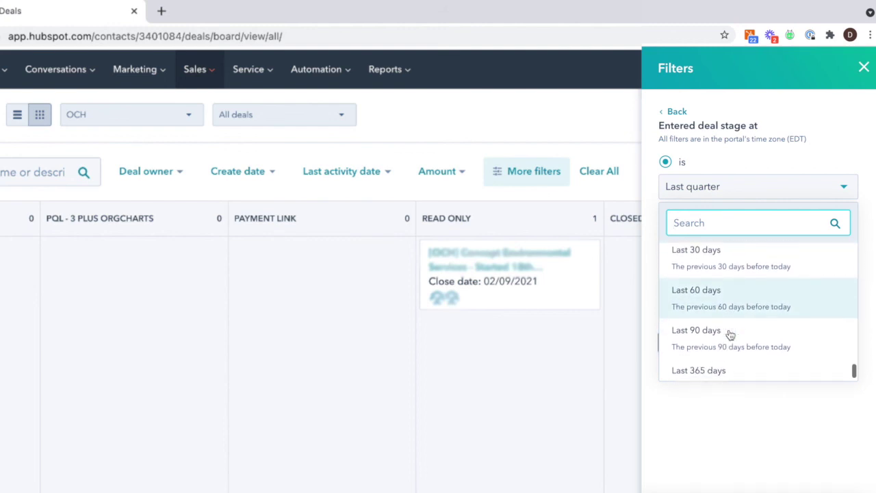